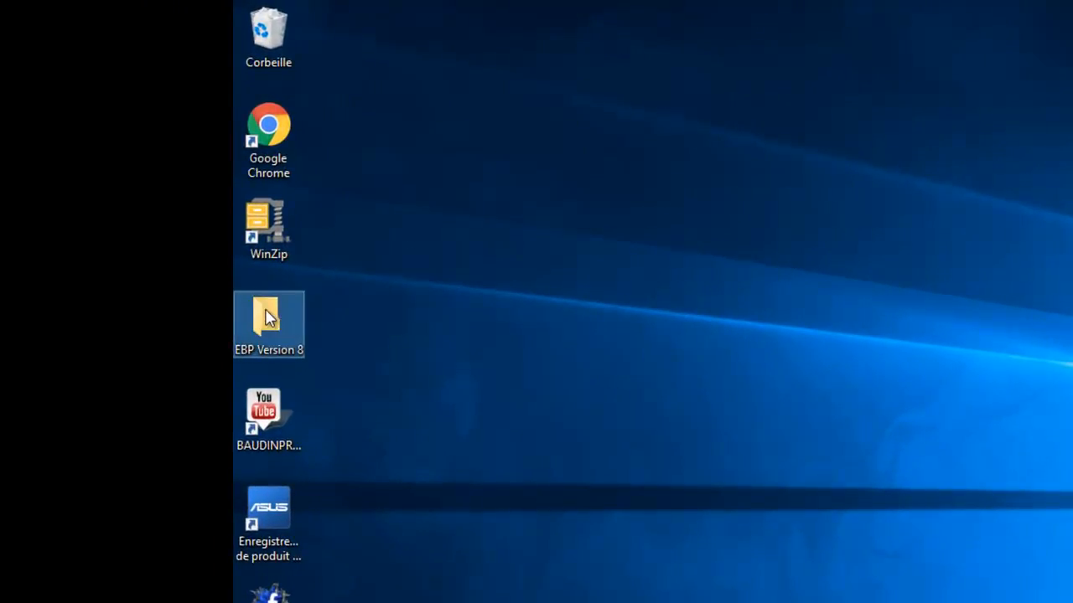
Open EBP Gestion Commerciale Ligne Open Line from the EBP Version 8 desktop folder and dismiss the welcome window.
double_click(264, 309)
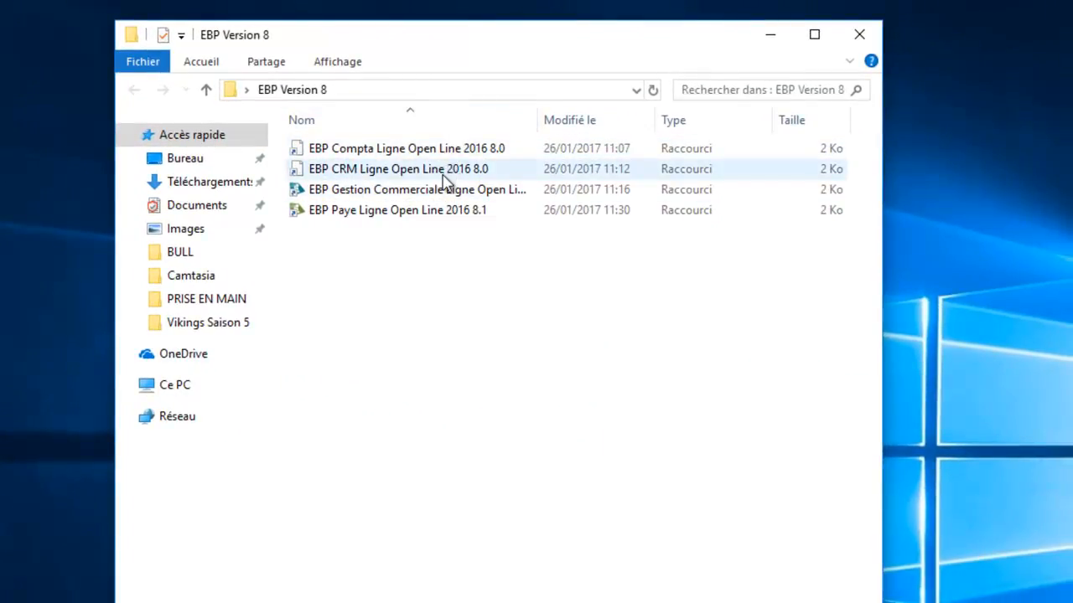
double_click(404, 191)
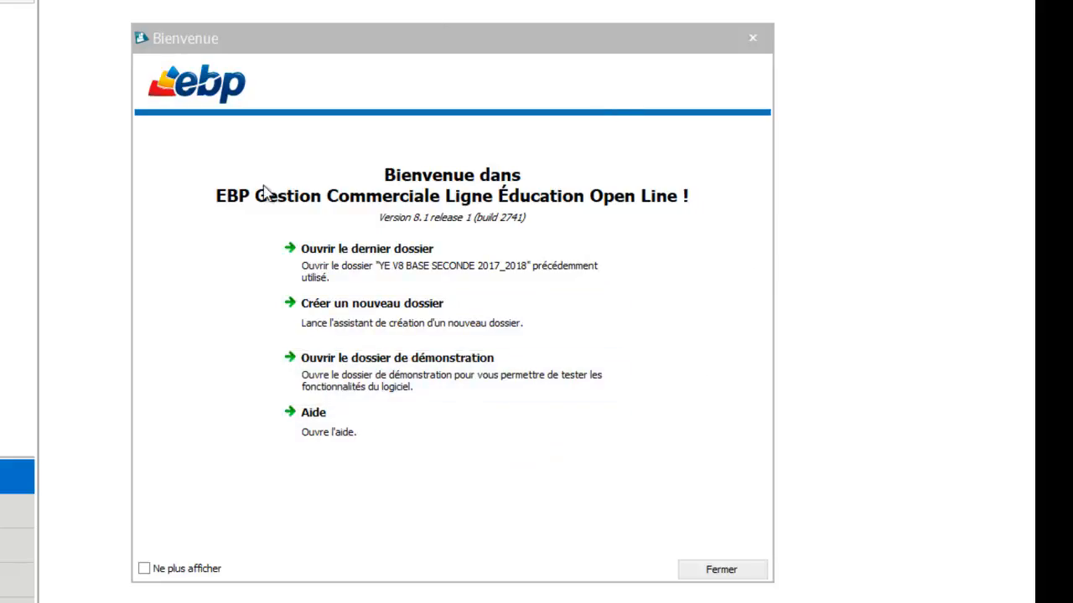
click(719, 573)
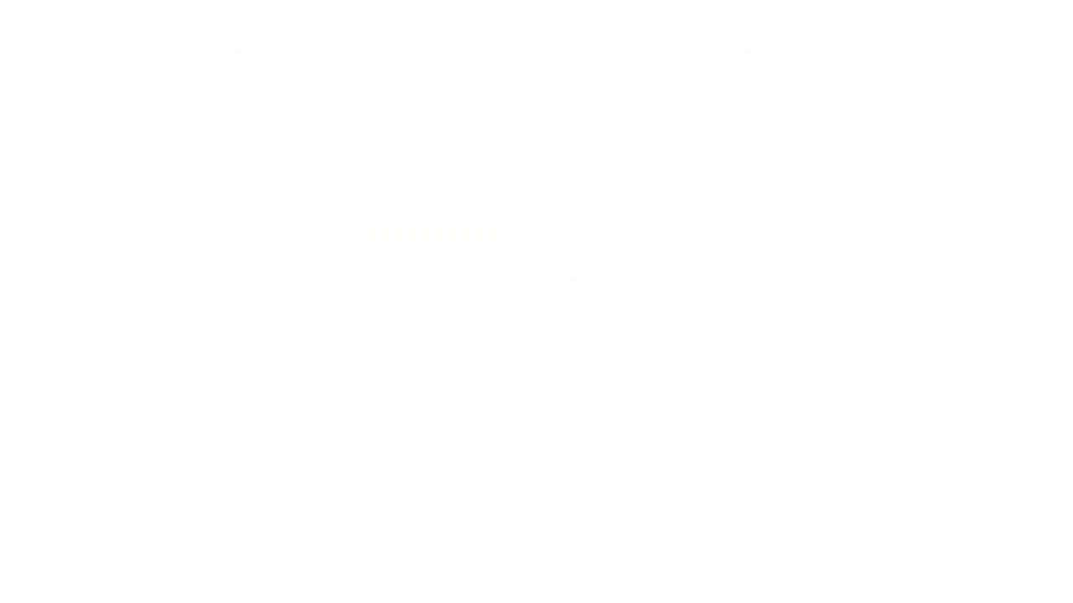
Launch the Restauration assistant and proceed to the selection of the backup to restore.
click(400, 48)
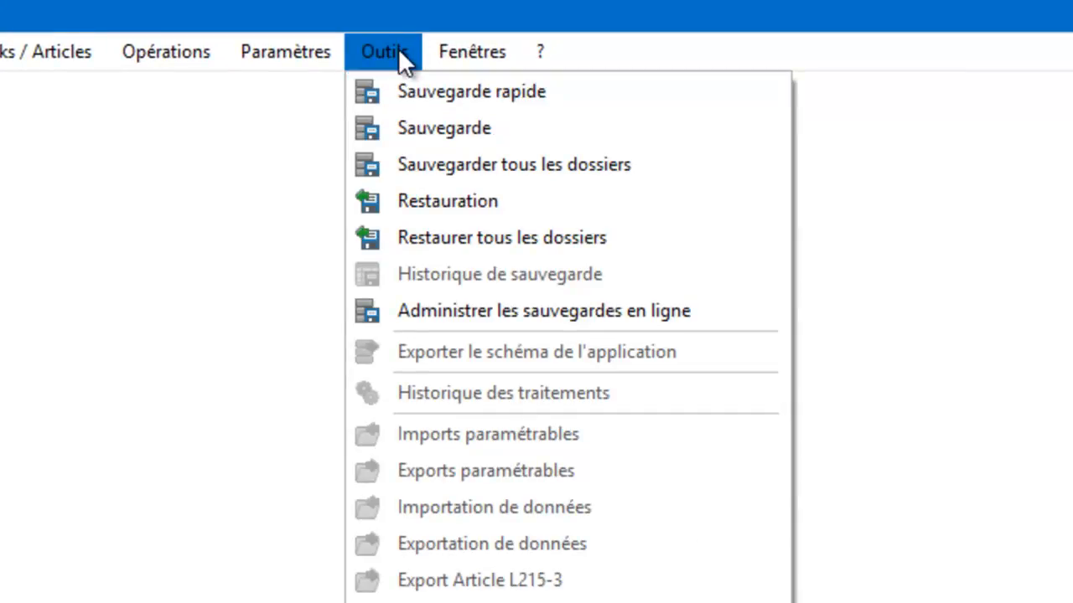
click(467, 183)
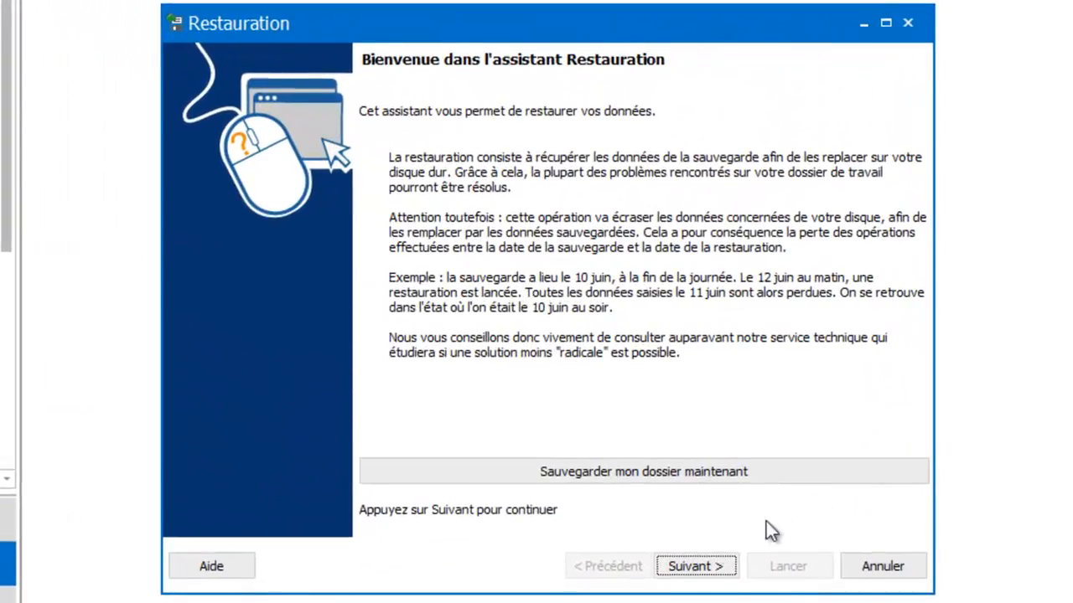
click(692, 567)
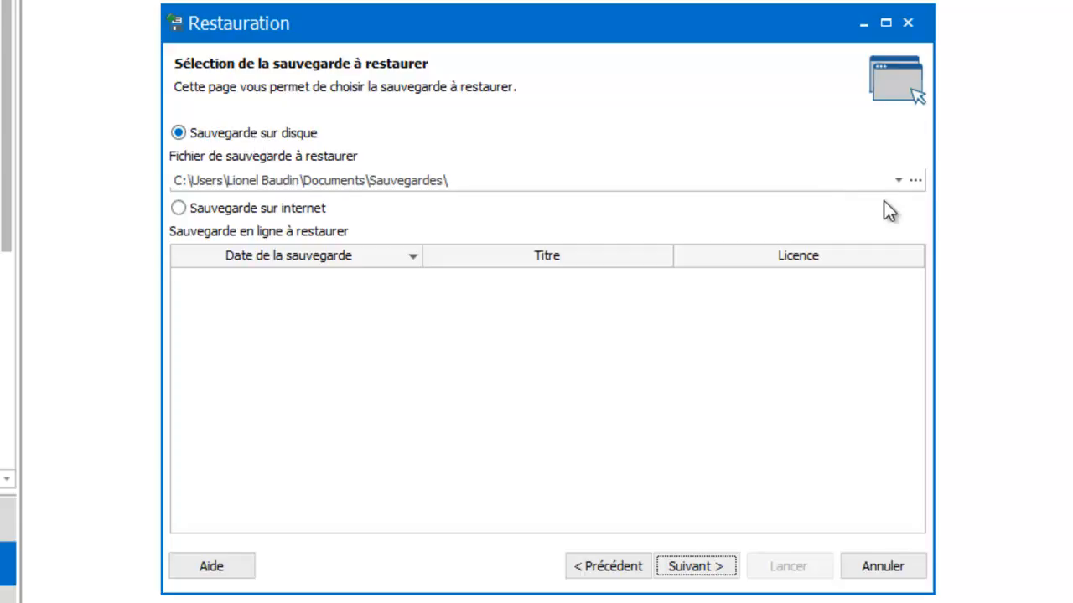
Choose the disk backup YE V8 BASE SECONDE 2017_2018.zip from D:\EBP 2017 2018\EBP V8 as the file to restore.
click(917, 187)
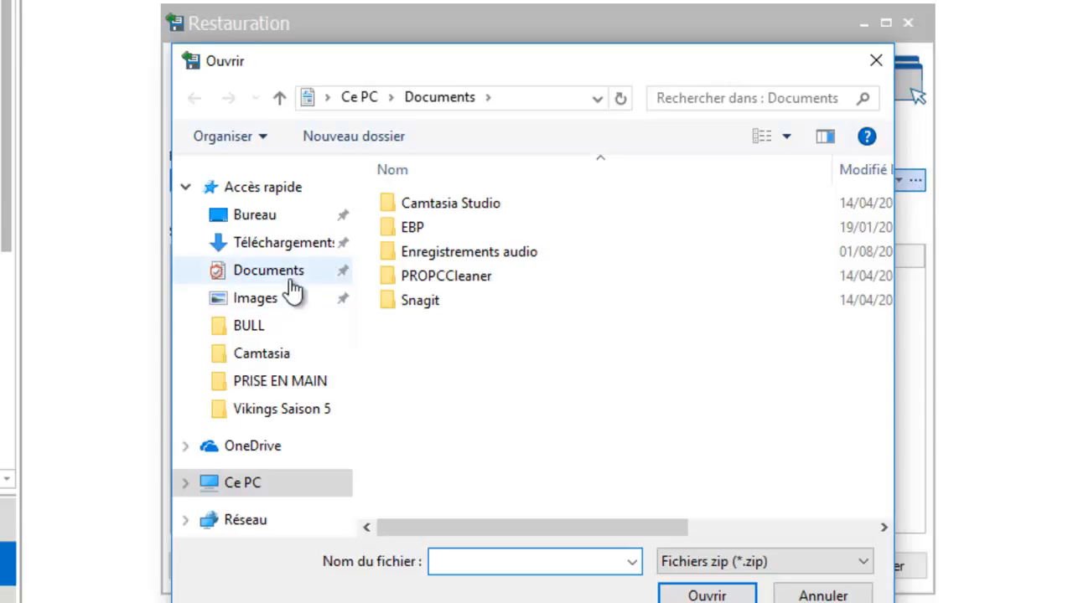
click(255, 486)
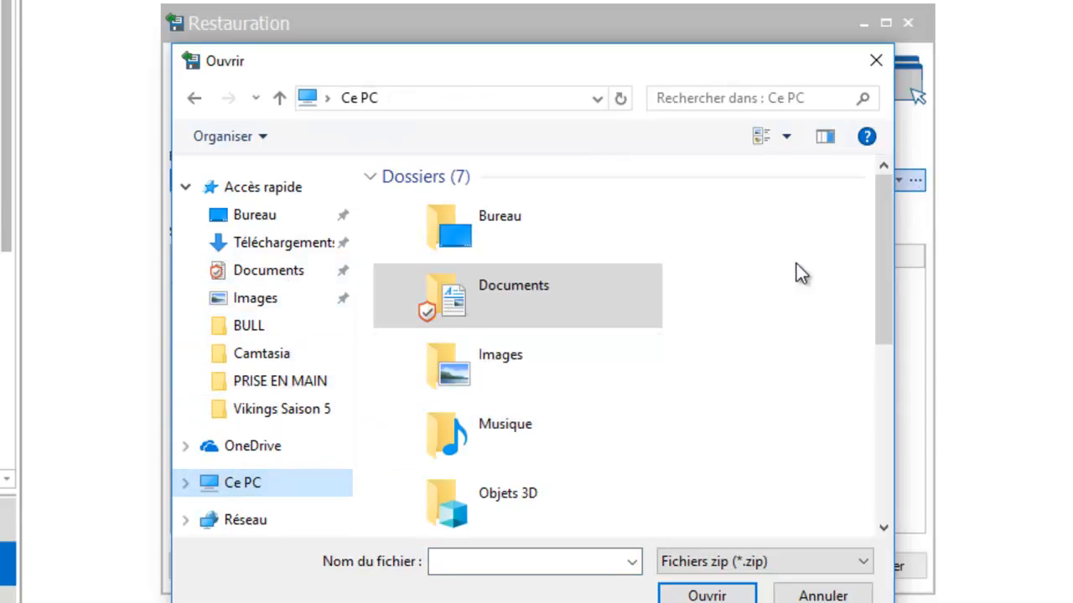
scroll(794, 294, down, 5)
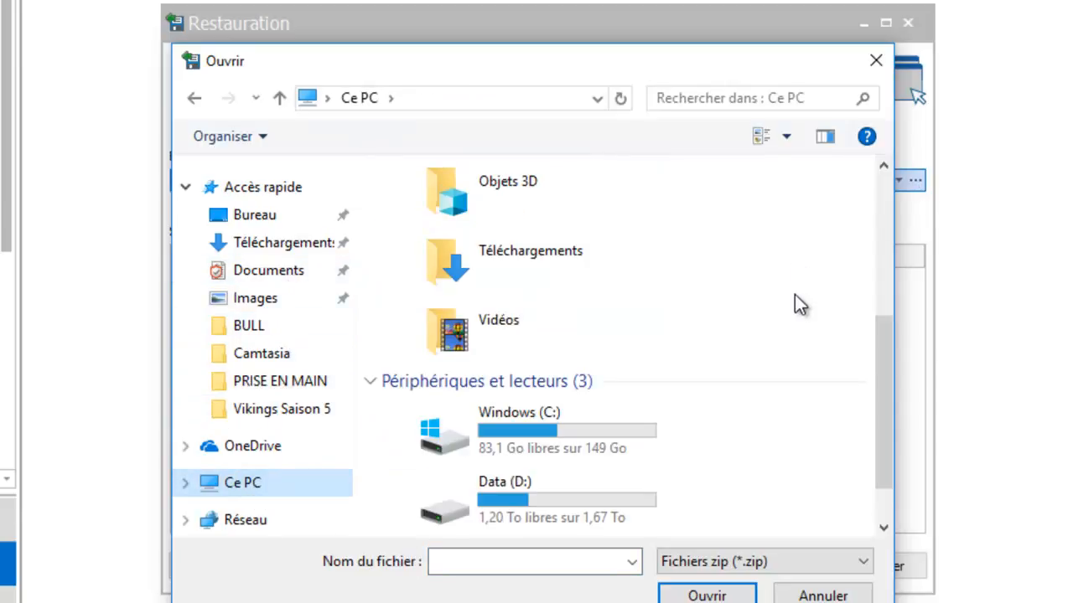
double_click(474, 504)
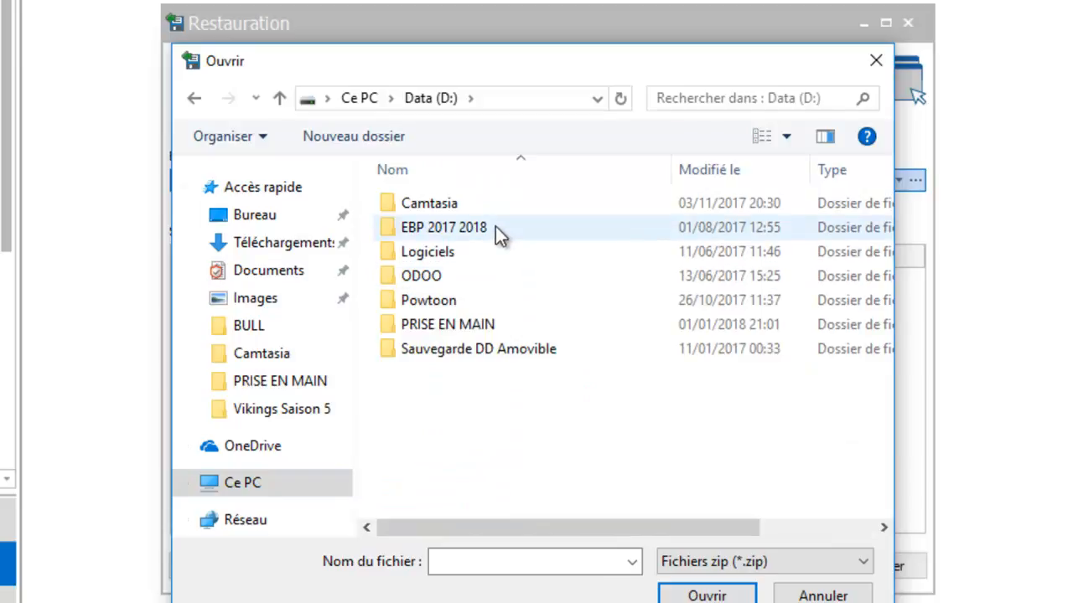
double_click(495, 226)
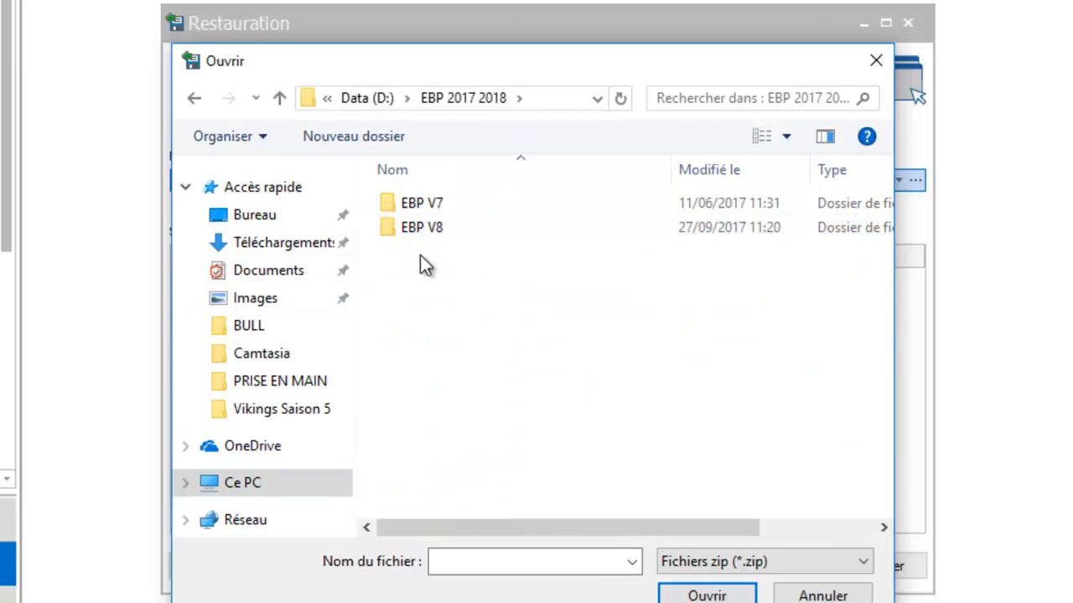
double_click(422, 226)
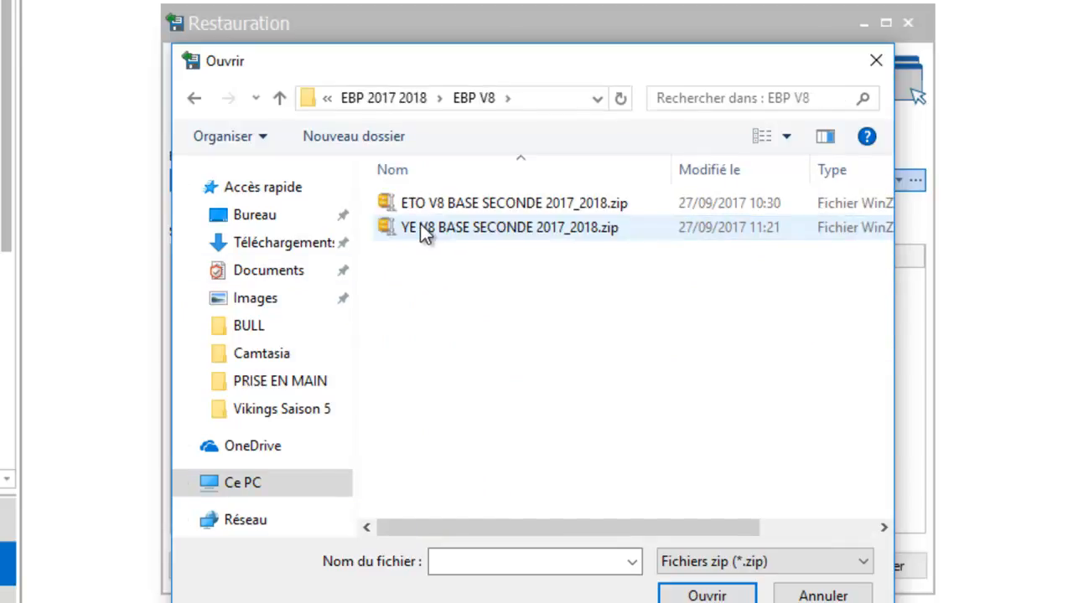
click(511, 231)
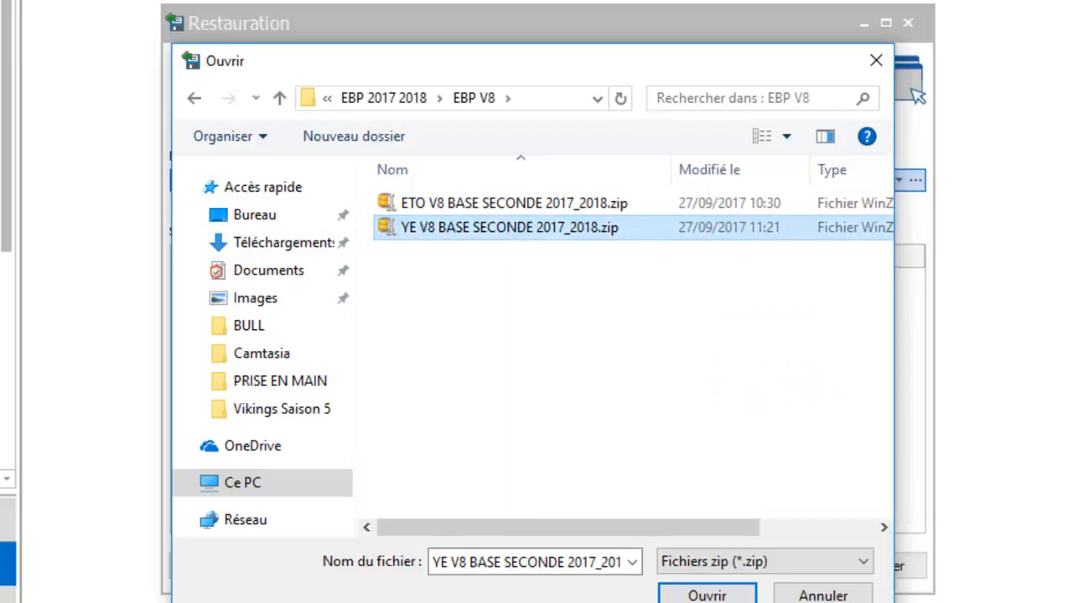
click(701, 589)
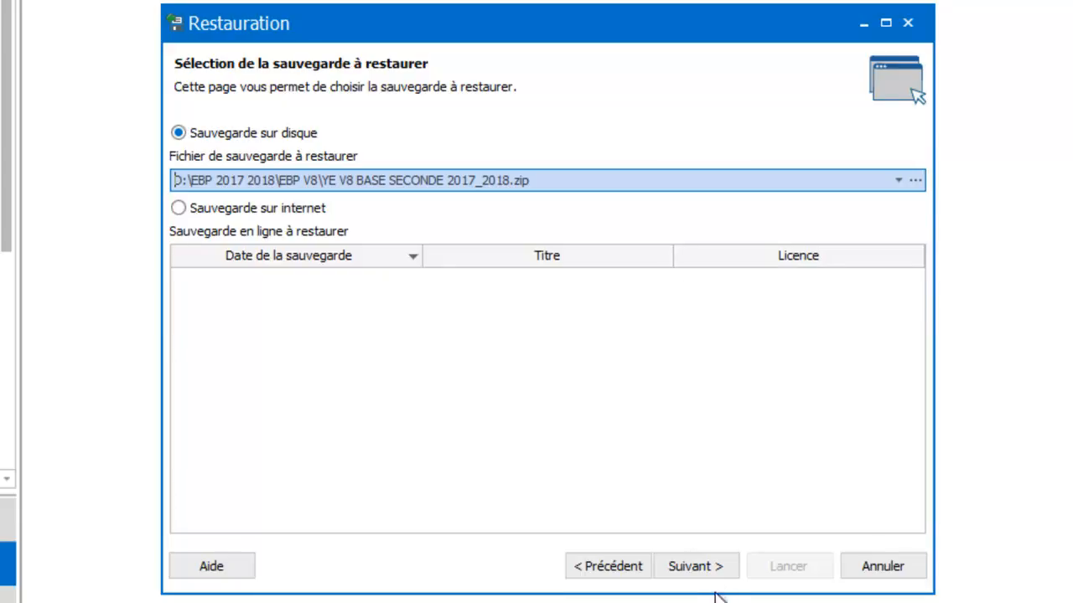
Restore only the dossier, without configuration and environment, for the Paye, Gestion Commerciale, Compta and CRM applications.
click(724, 563)
click(709, 564)
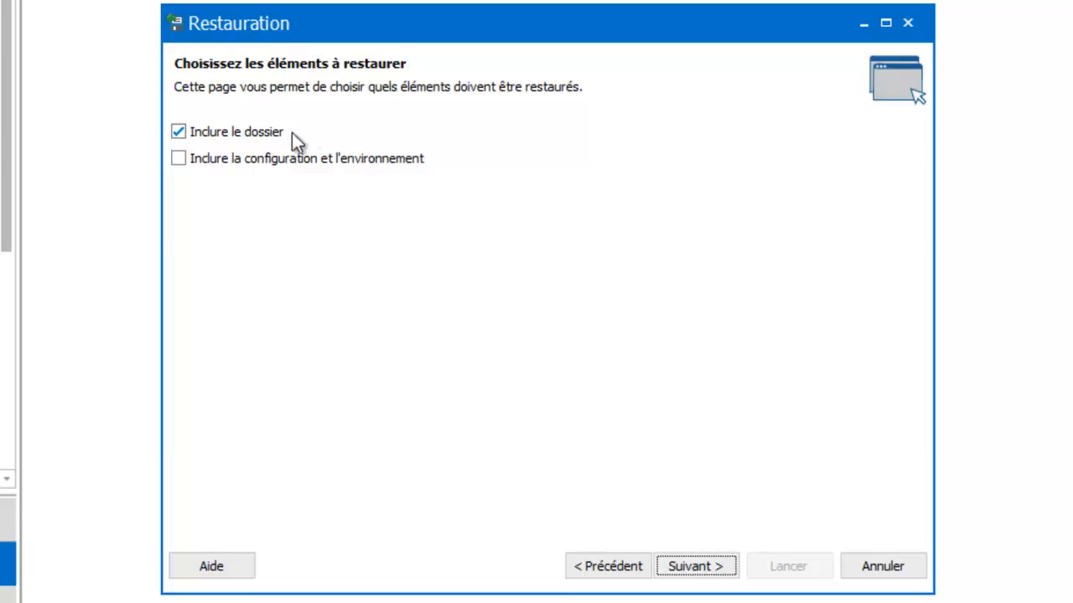
click(710, 574)
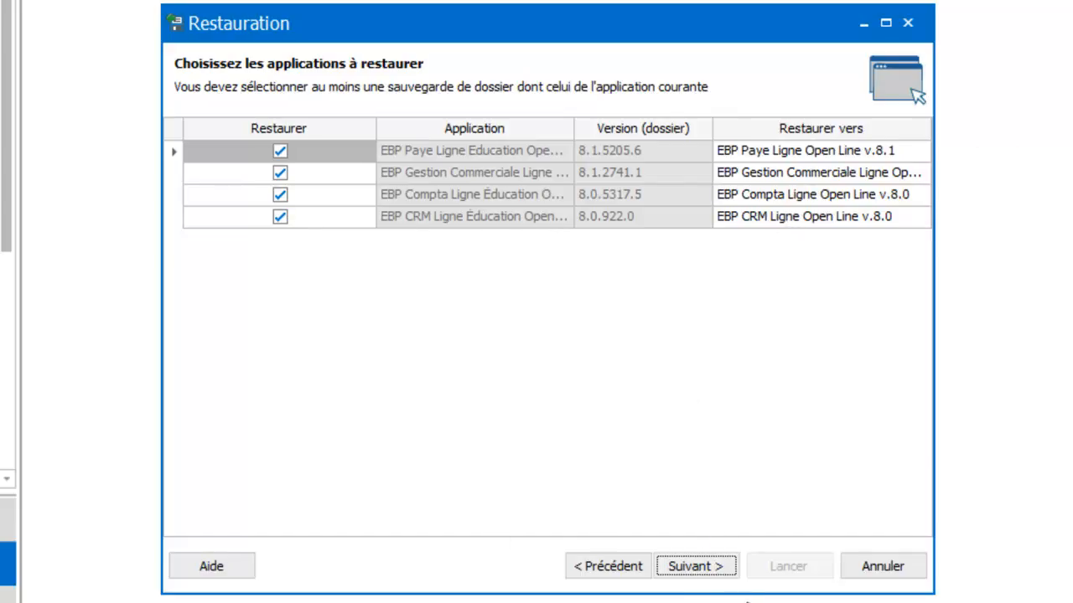
click(690, 575)
click(620, 571)
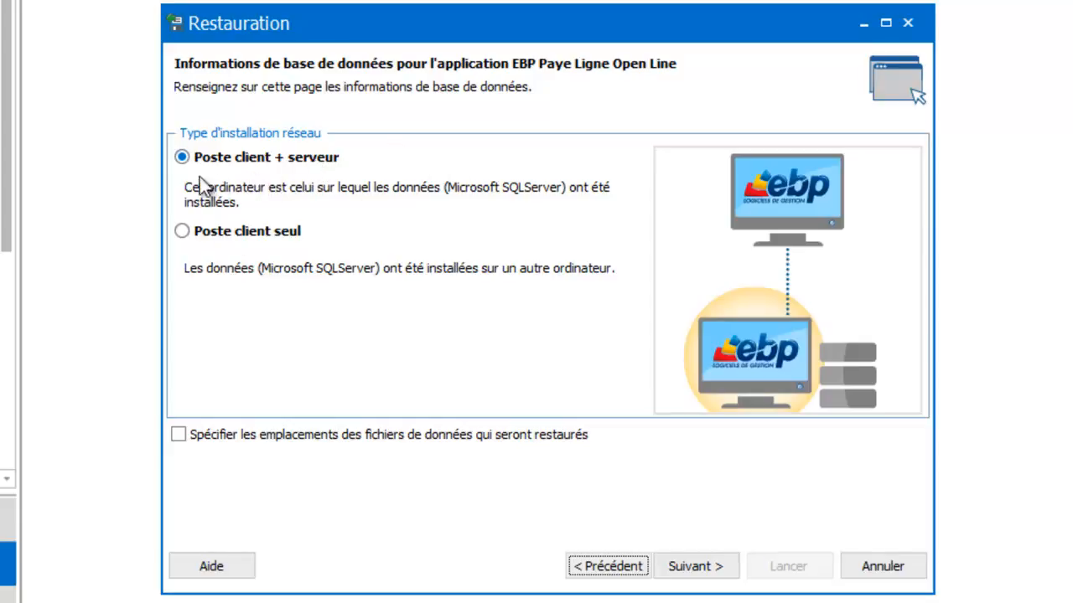
click(186, 234)
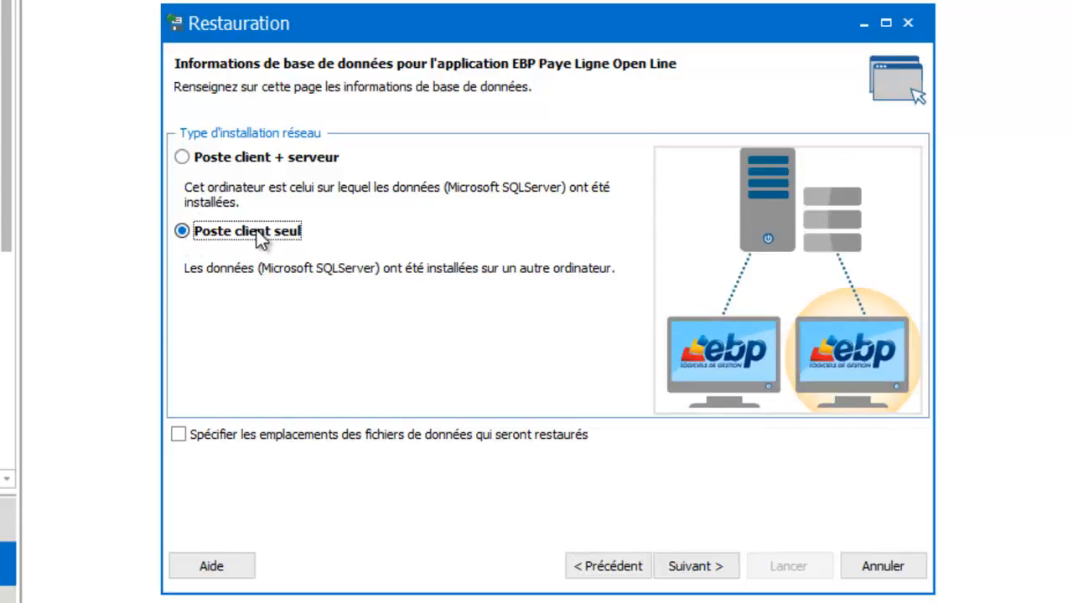
click(688, 563)
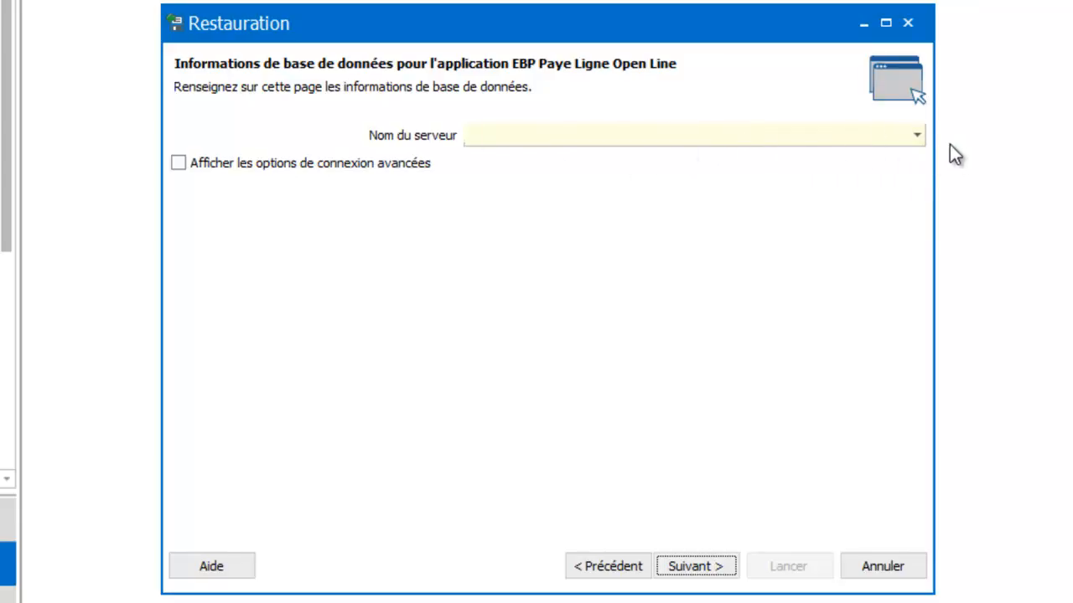
click(635, 570)
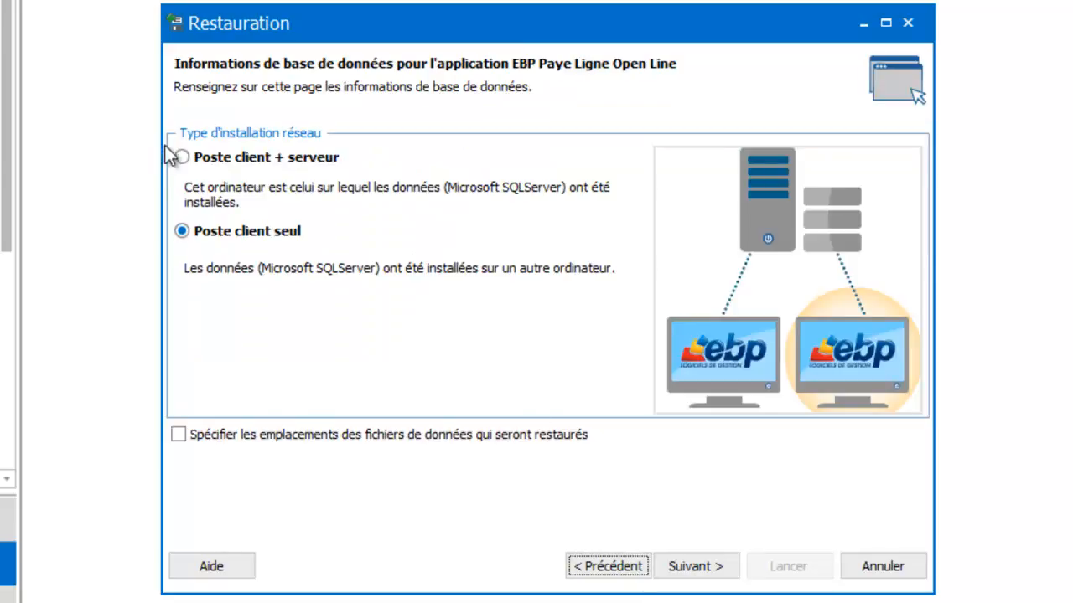
Set the EBP Paye network installation type to Poste client + serveur and skip the advanced connection options.
click(198, 156)
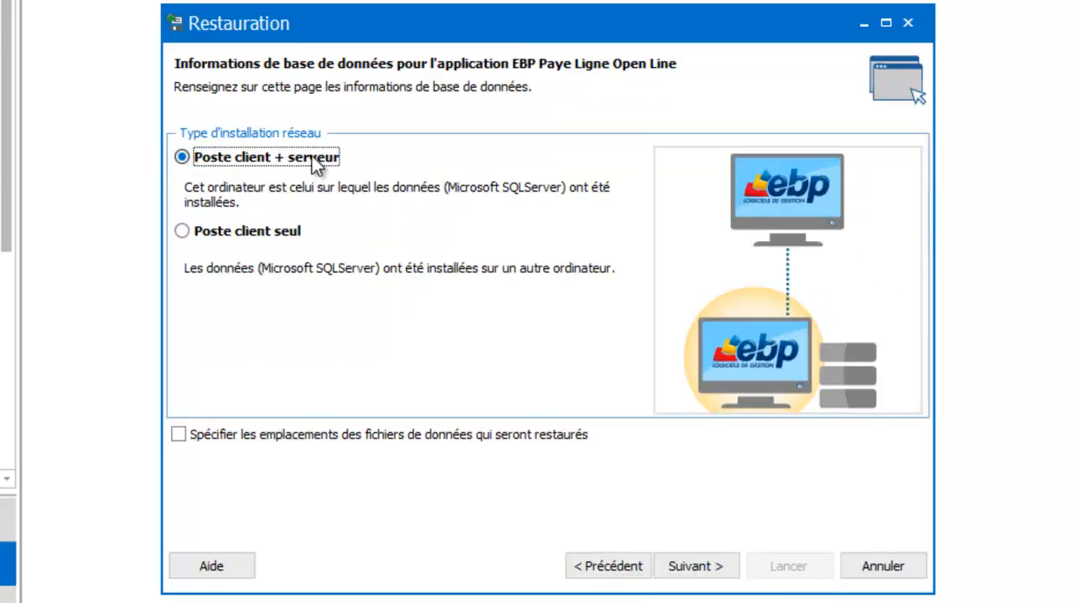
click(711, 573)
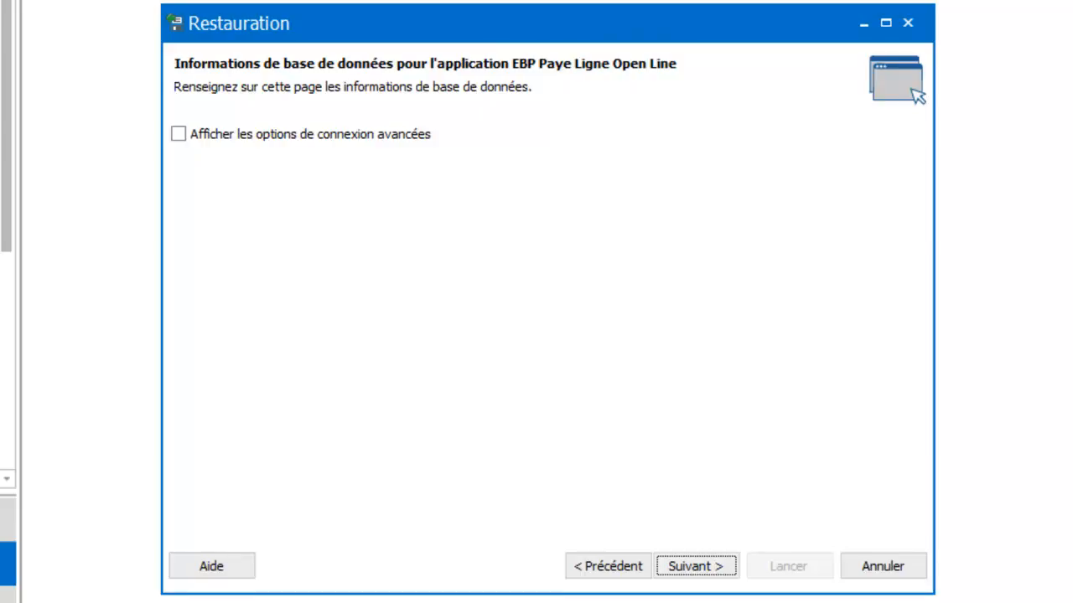
click(716, 572)
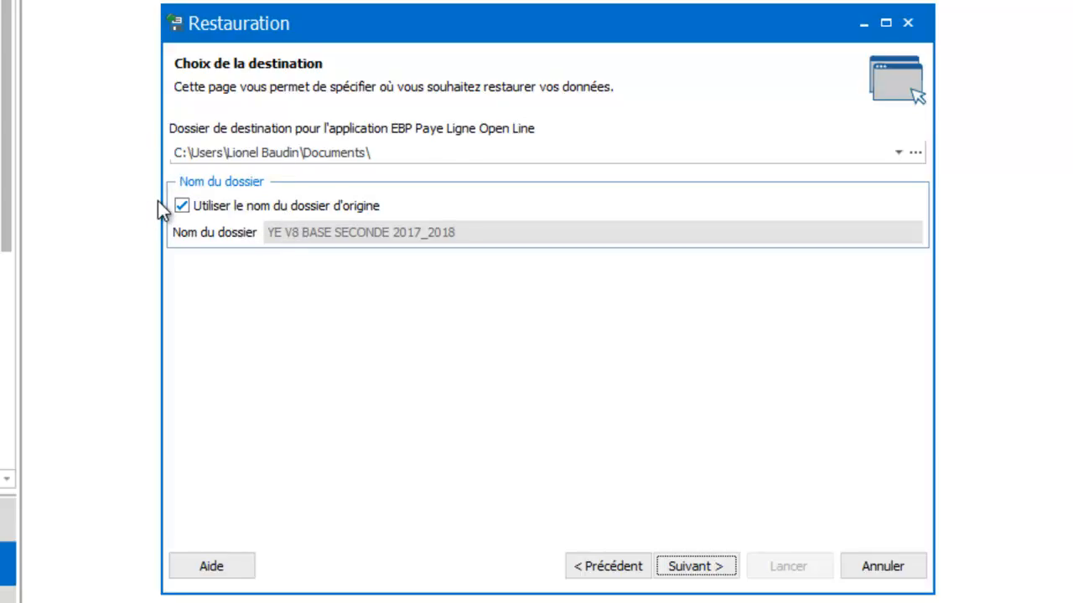
click(181, 210)
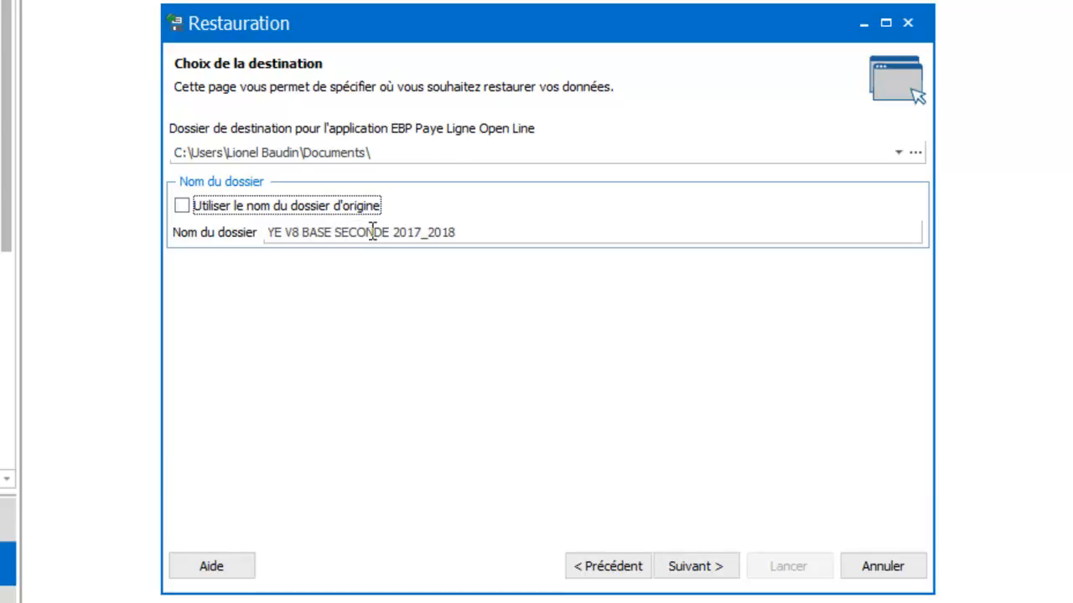
click(427, 232)
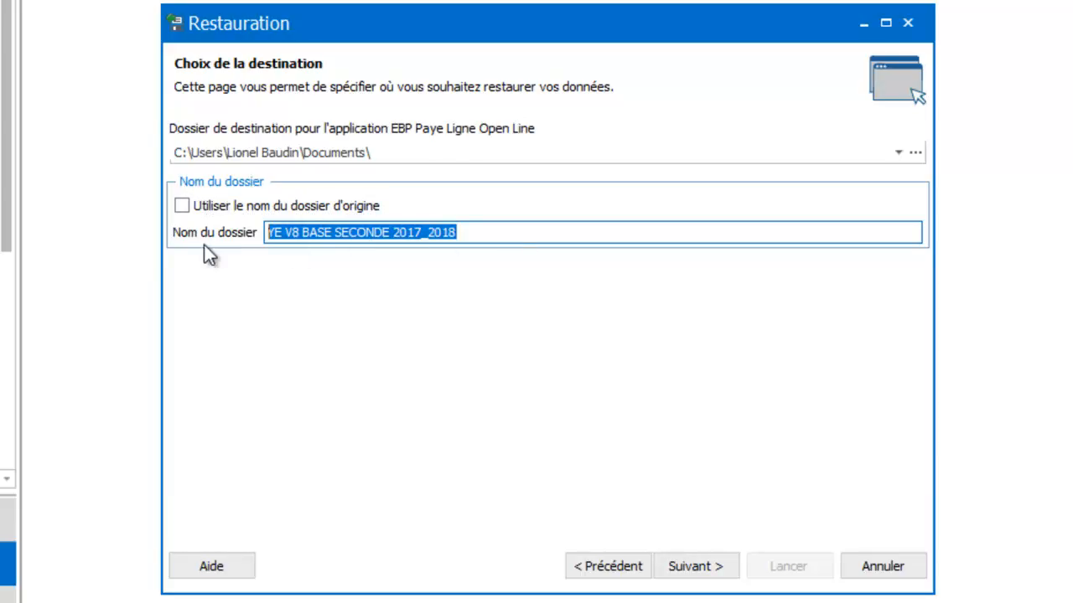
click(180, 204)
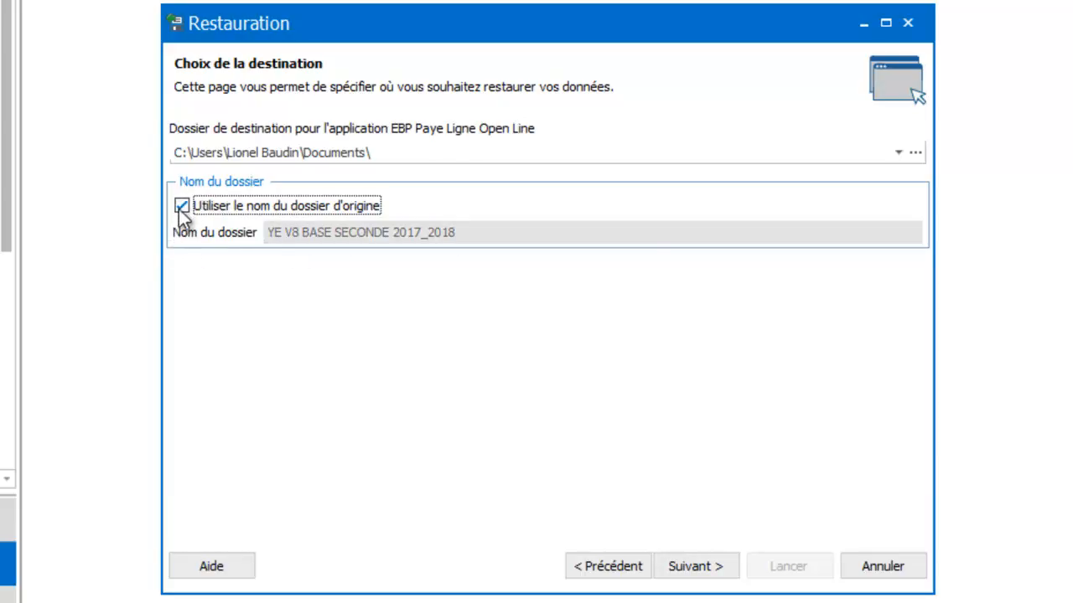
Accept the destination and original dossier name for EBP Paye, updating the existing shortcut.
click(693, 575)
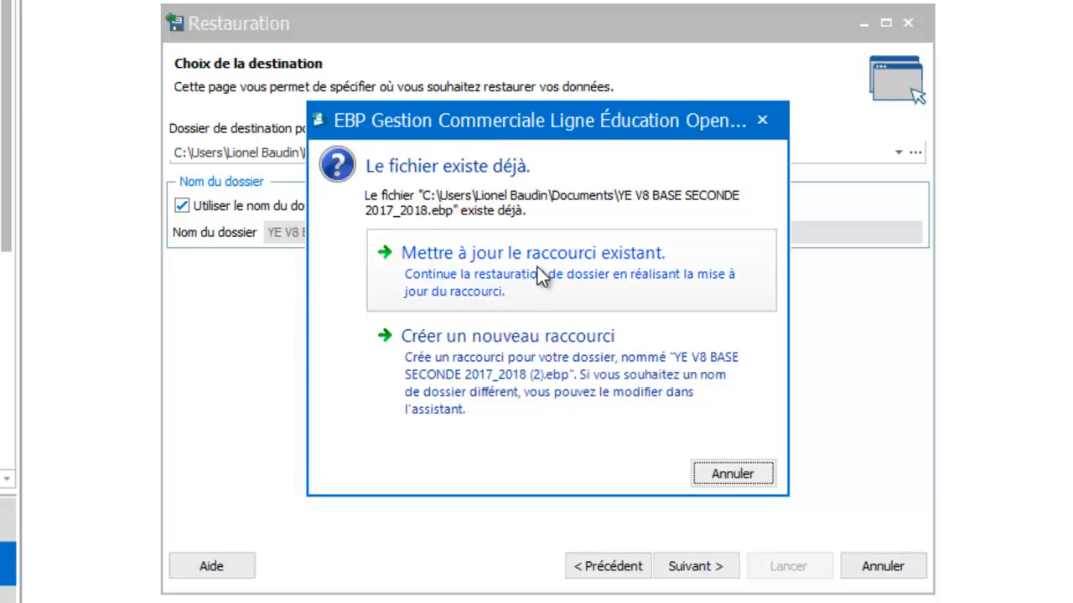
click(511, 243)
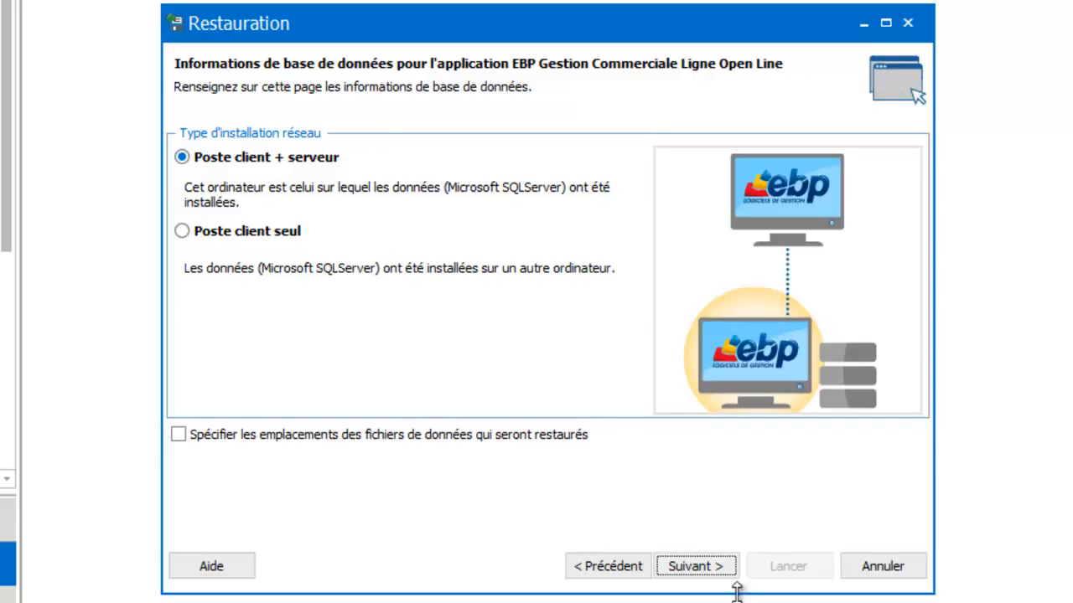
Accept Poste client + serveur and the original dossier name for EBP Gestion Commerciale, updating the existing shortcut.
click(718, 574)
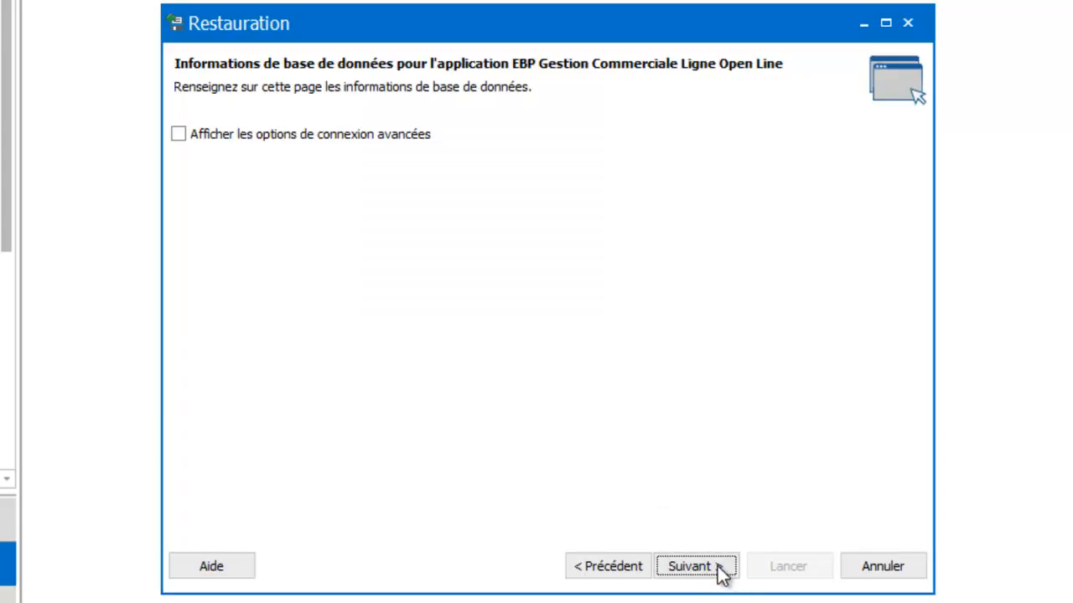
click(721, 574)
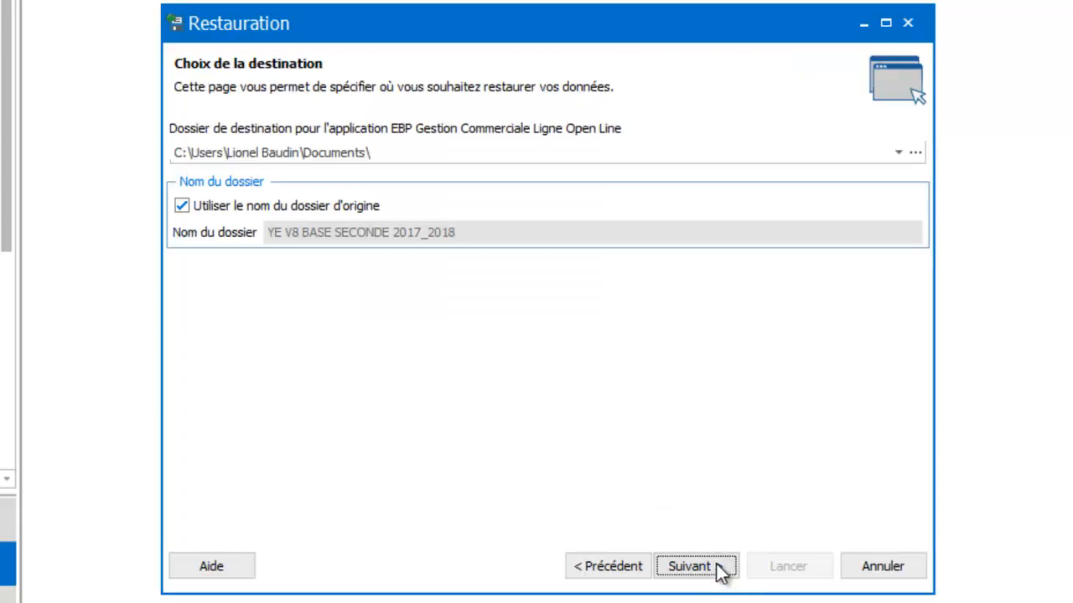
click(720, 574)
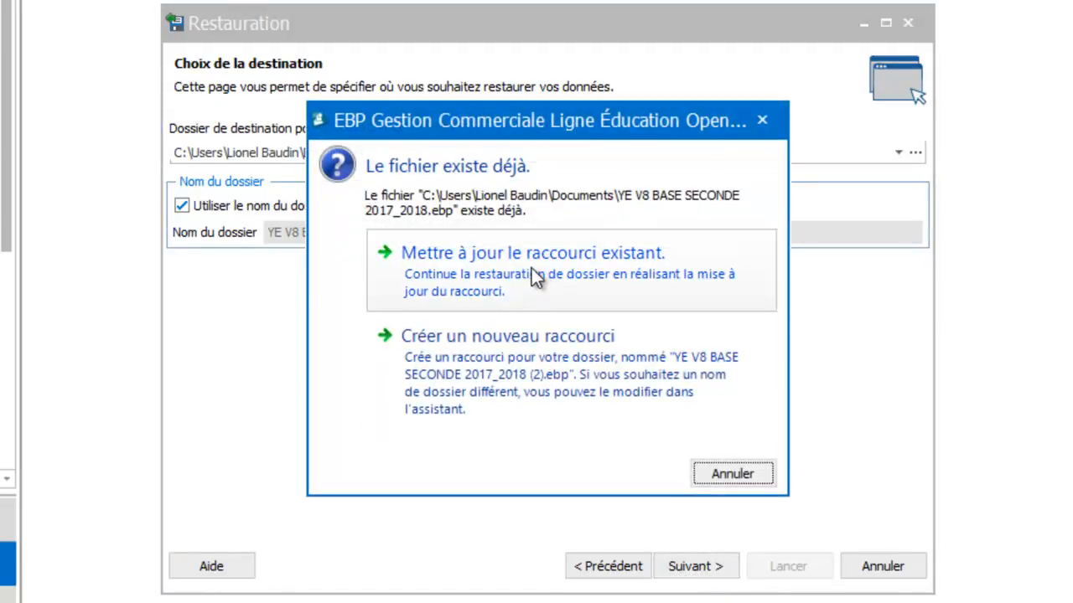
click(529, 267)
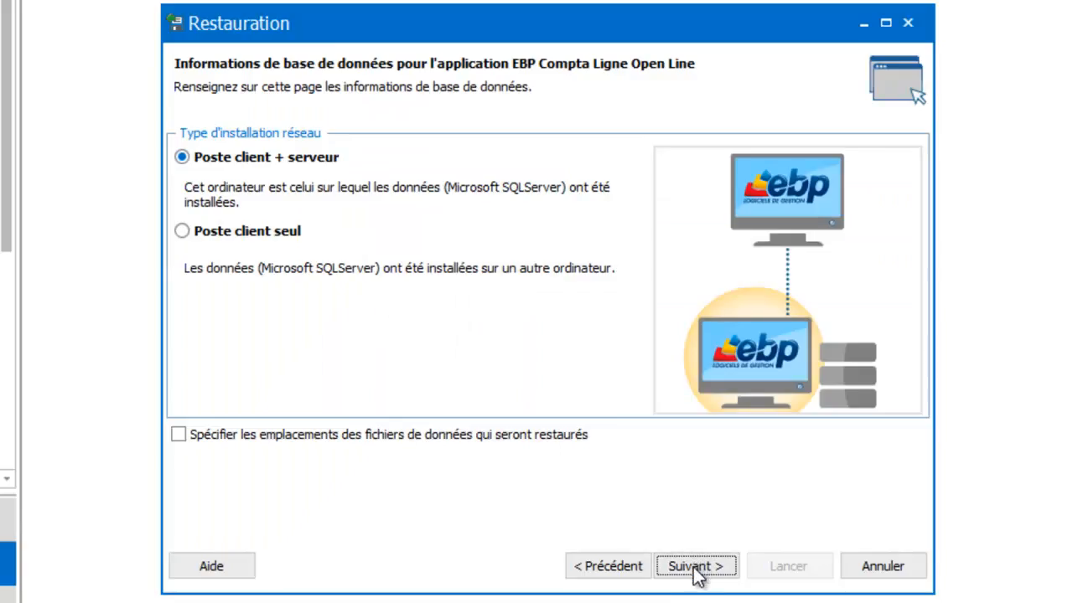
Accept Poste client + serveur and the original dossier name for EBP Compta, updating the existing shortcut.
click(693, 566)
click(694, 576)
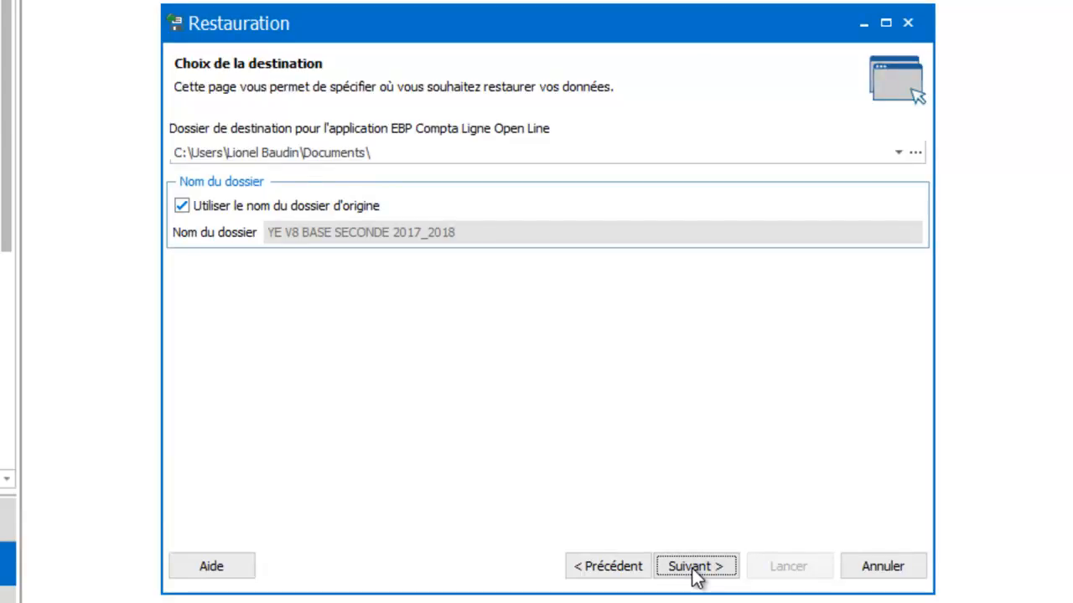
click(694, 577)
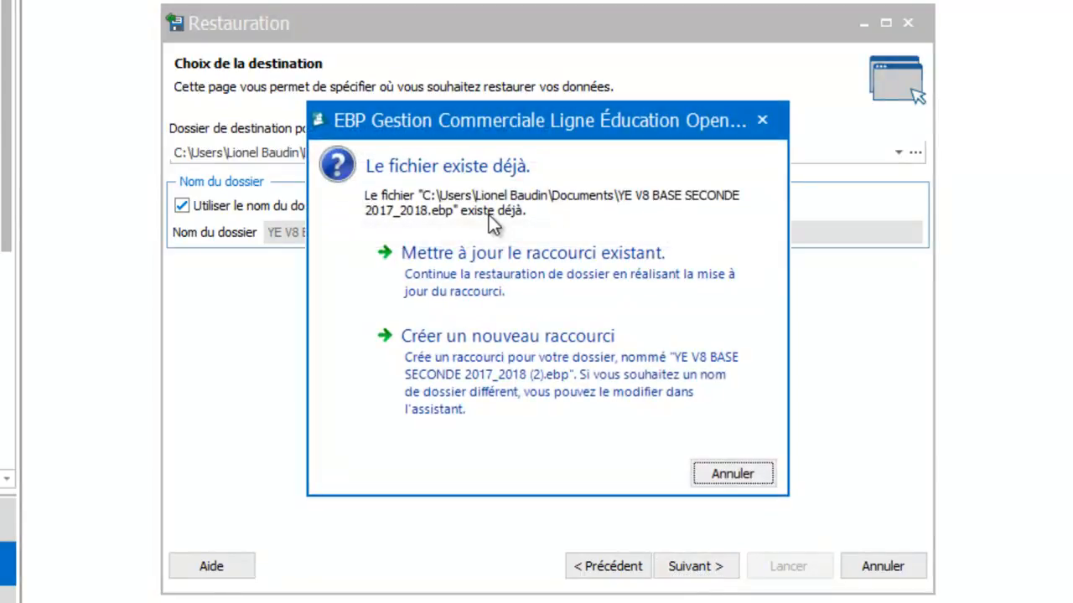
click(524, 283)
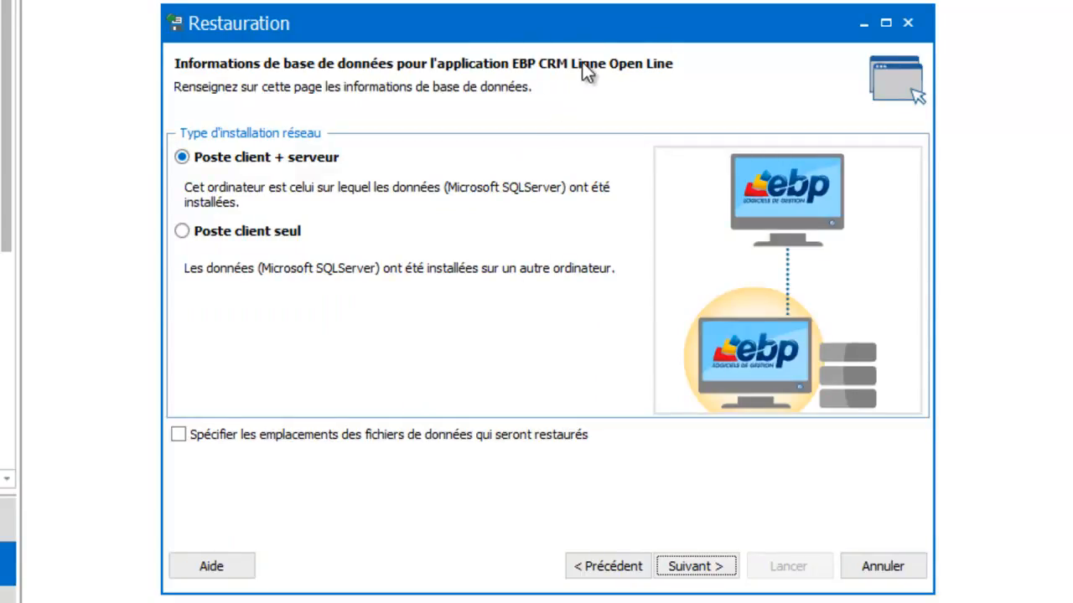
Accept Poste client + serveur and the original dossier name for EBP CRM, updating the existing shortcut, and close the Restauration assistant without launching it.
click(710, 566)
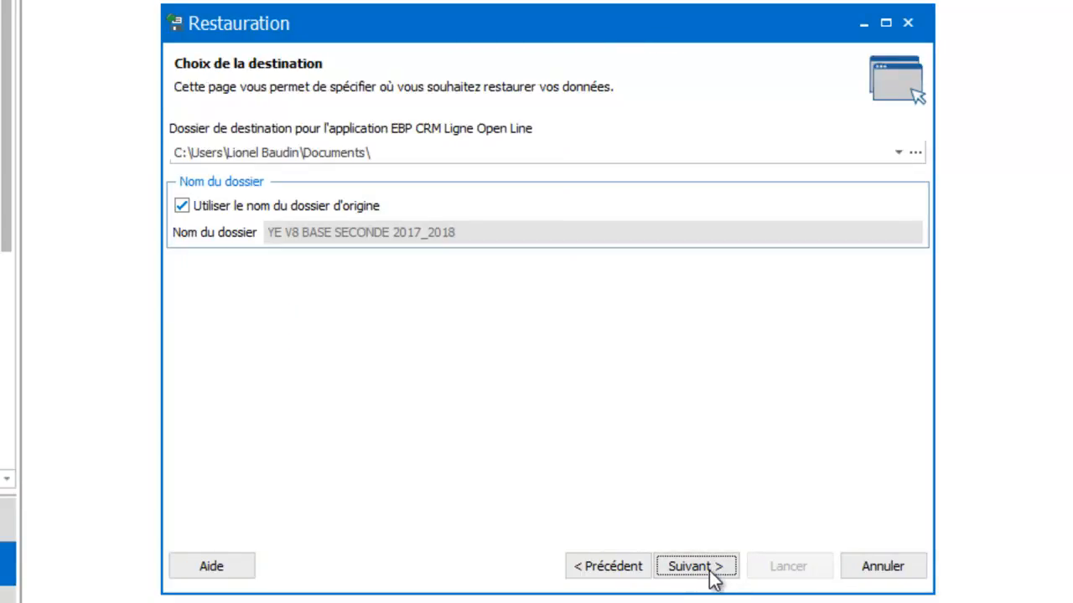
click(711, 570)
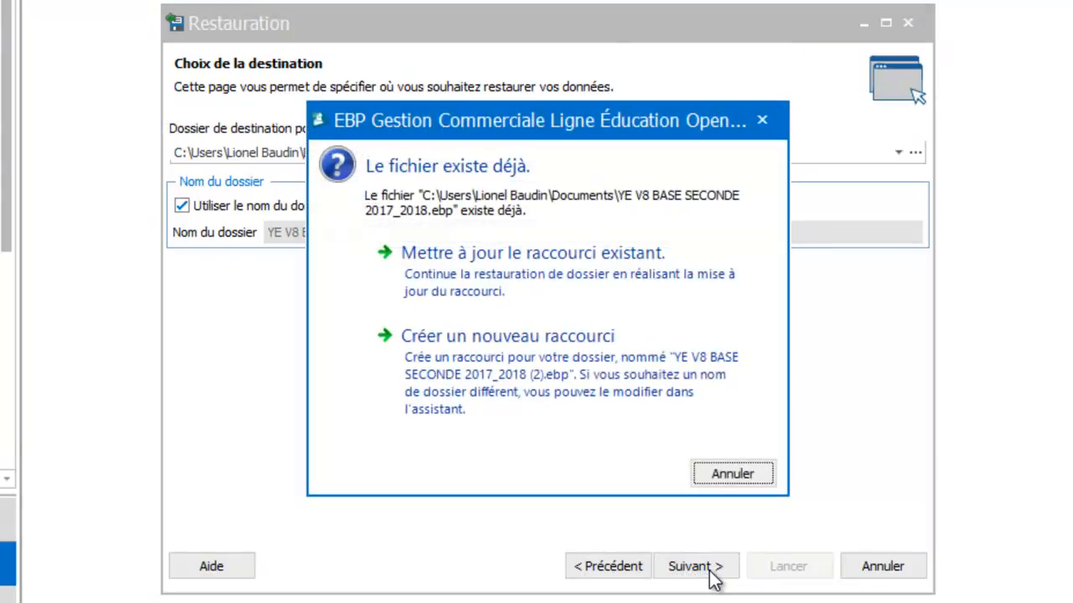
click(469, 279)
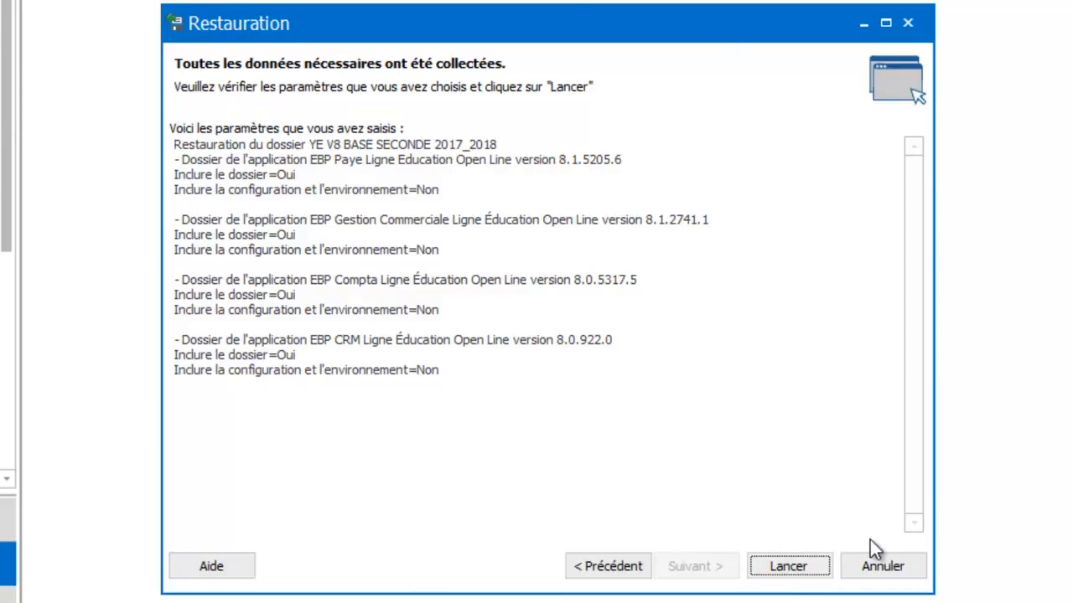
click(878, 575)
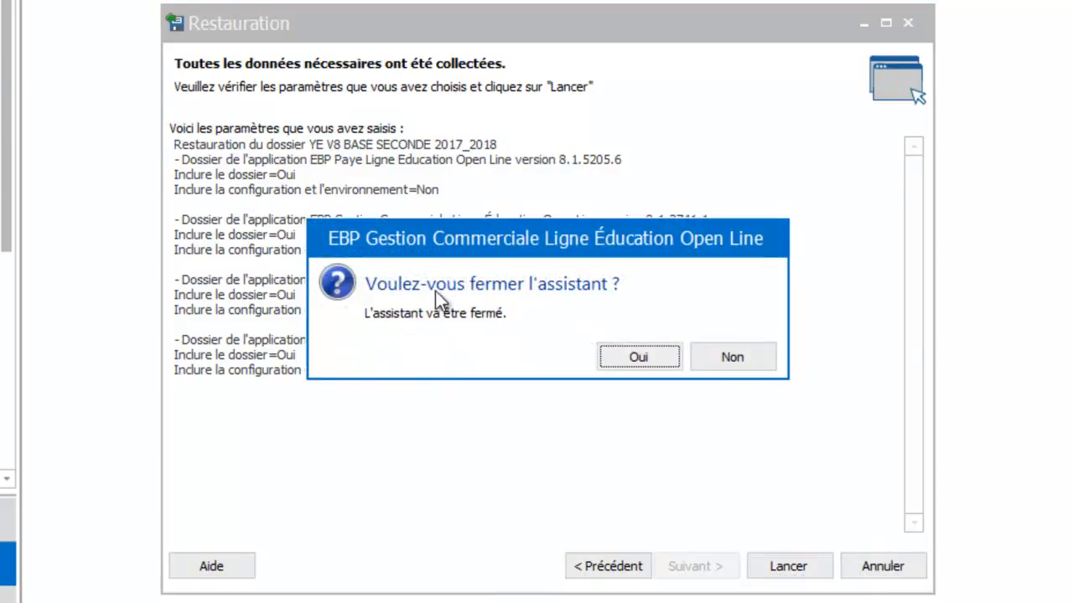
click(635, 357)
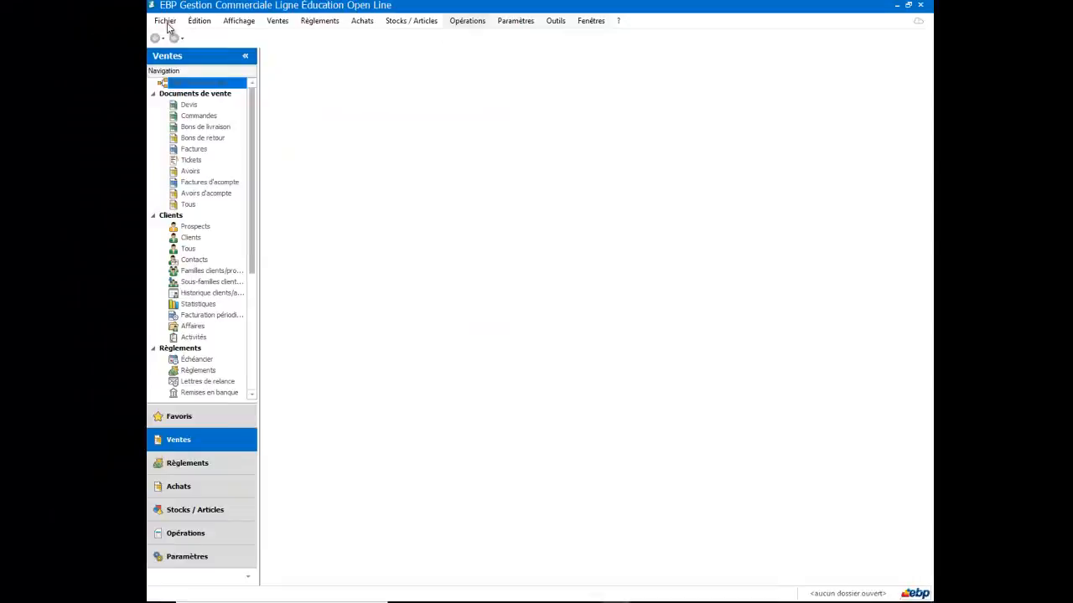
Open the recently used dossier YE V8 BASE SECONDE 2017_2018.ebp.
click(165, 21)
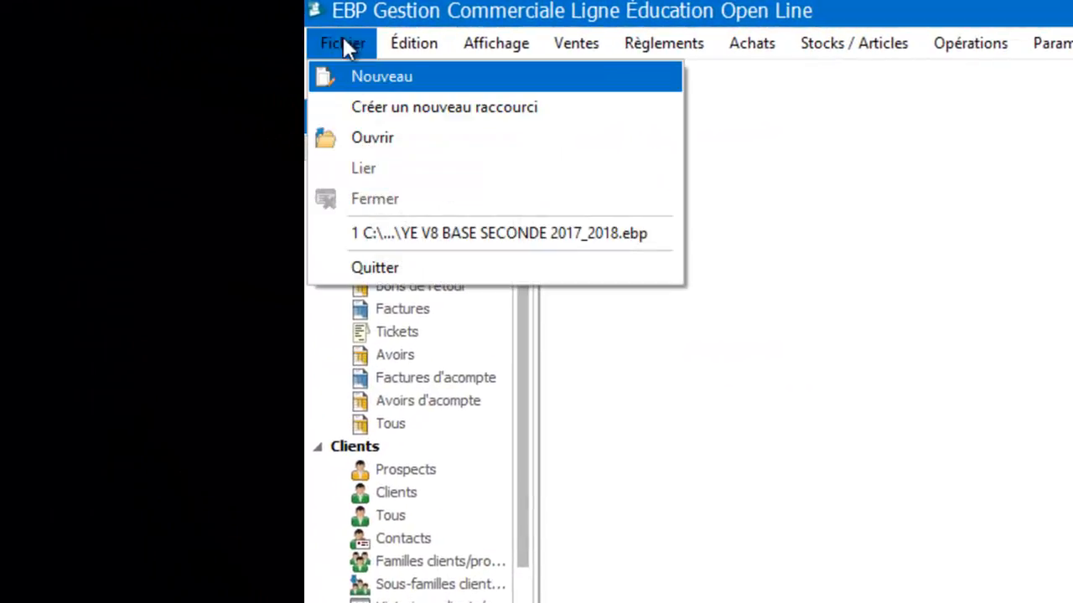
click(416, 235)
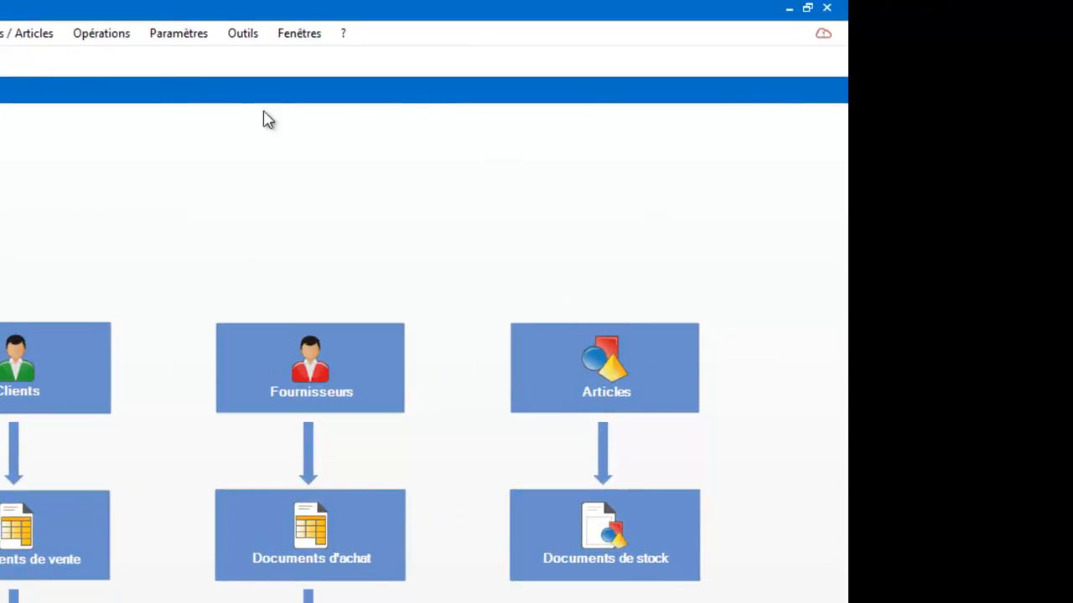
Start the Sauvegarde assistant for the open dossier, including its configuration and environment, and continue to the destination choice.
click(239, 41)
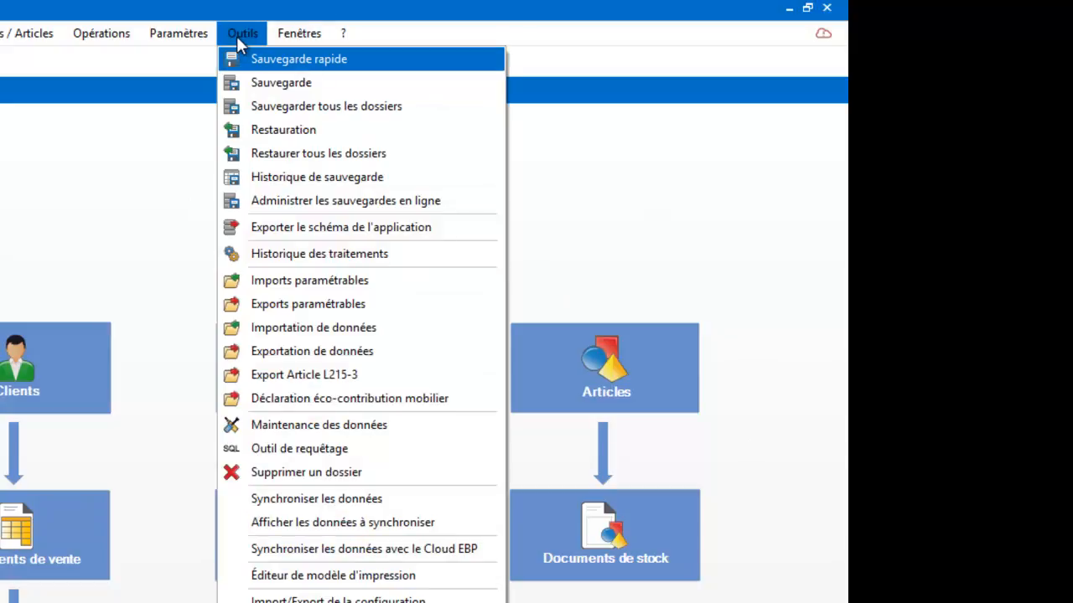
click(260, 85)
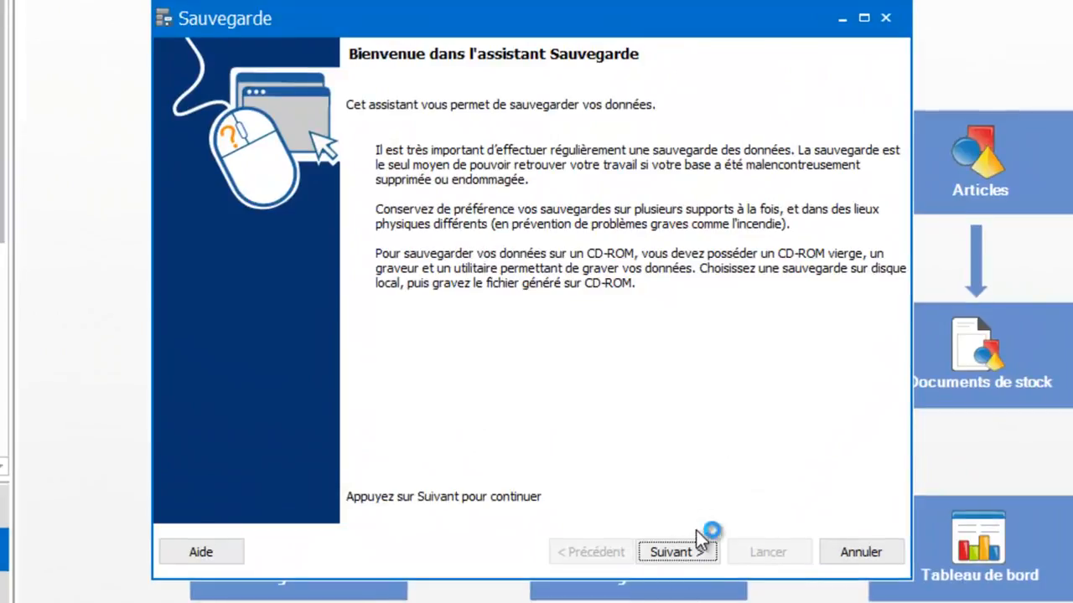
click(659, 490)
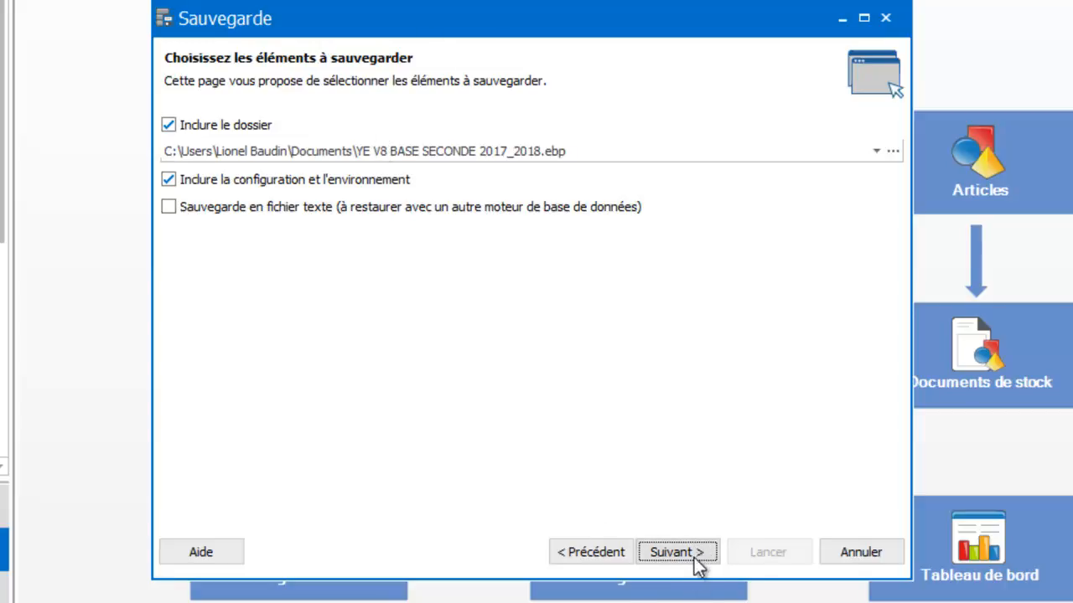
key(Return)
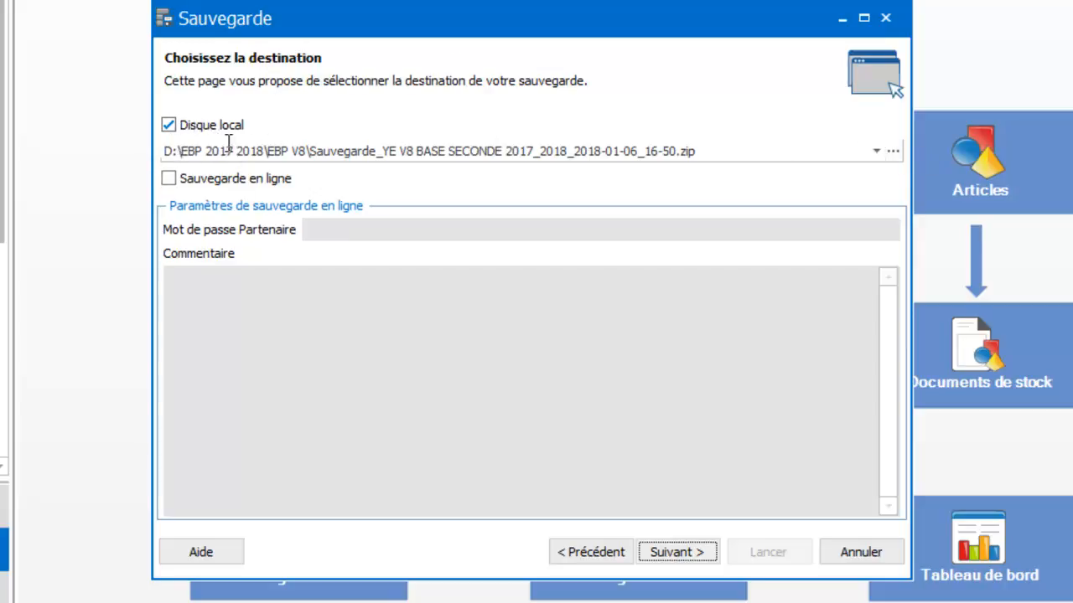
Browse the local save location for the backup zip without saving, and close the Sauvegarde assistant without launching the backup.
click(893, 152)
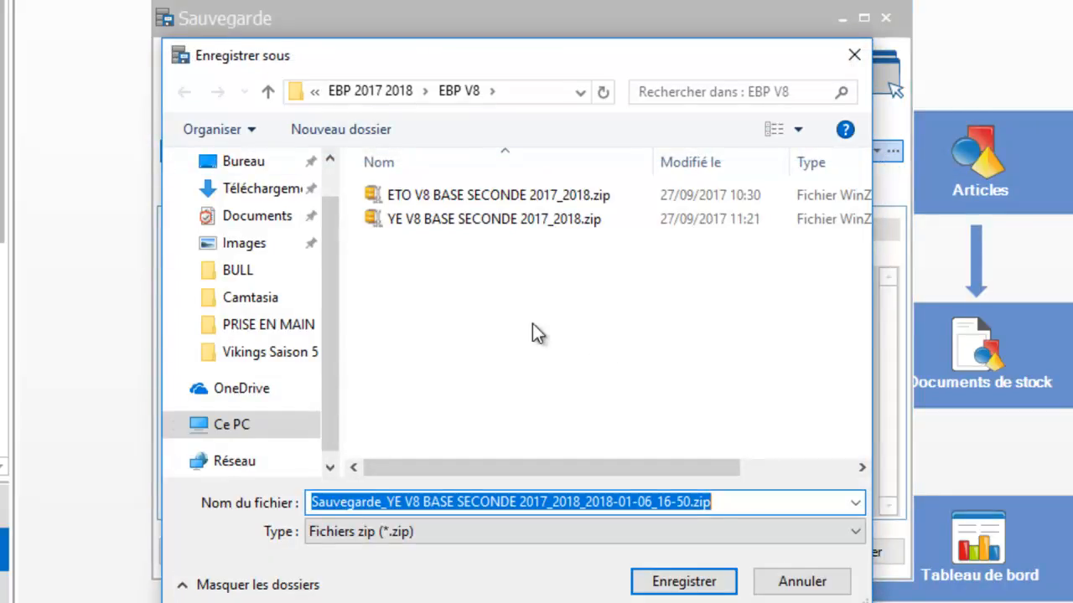
click(815, 582)
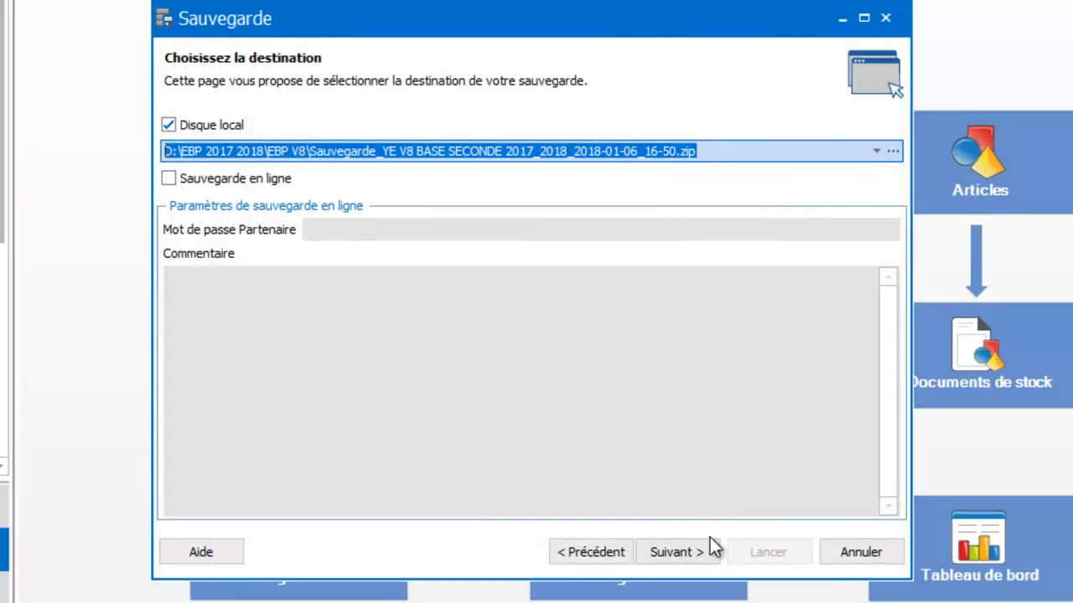
click(848, 553)
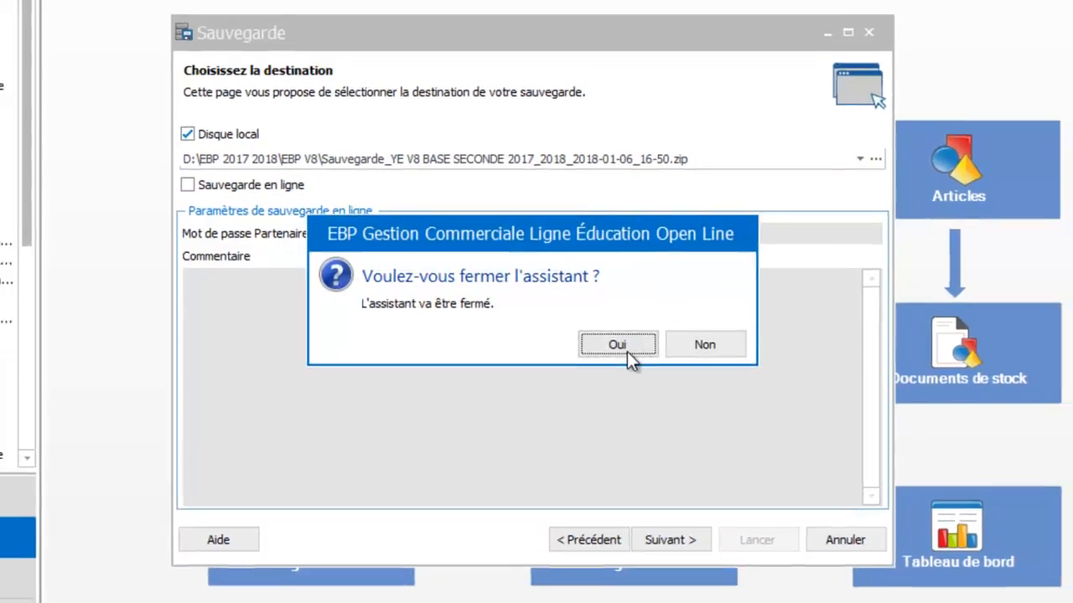
click(625, 348)
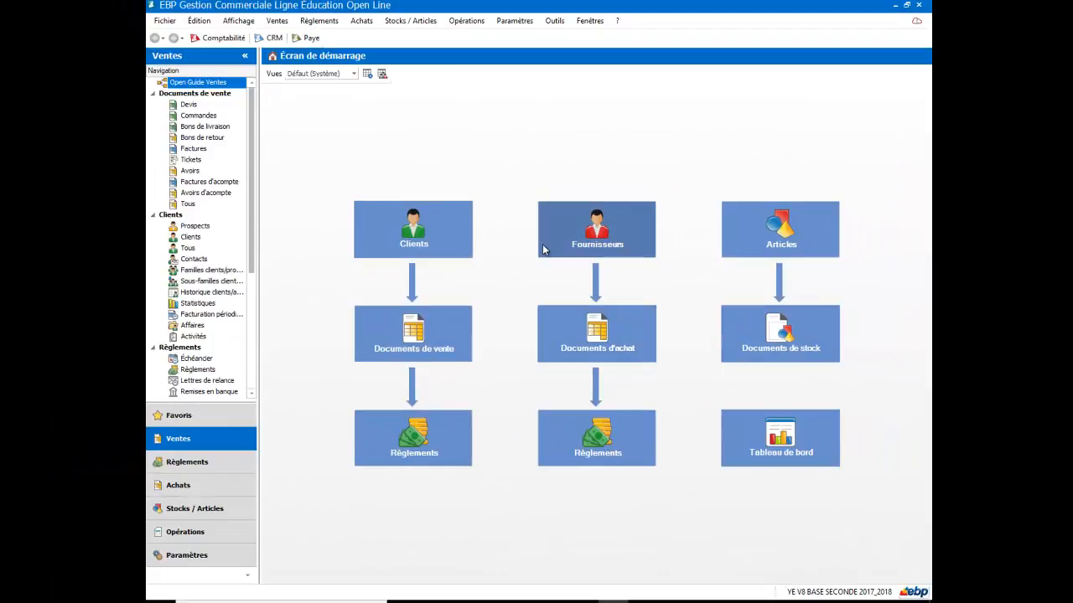